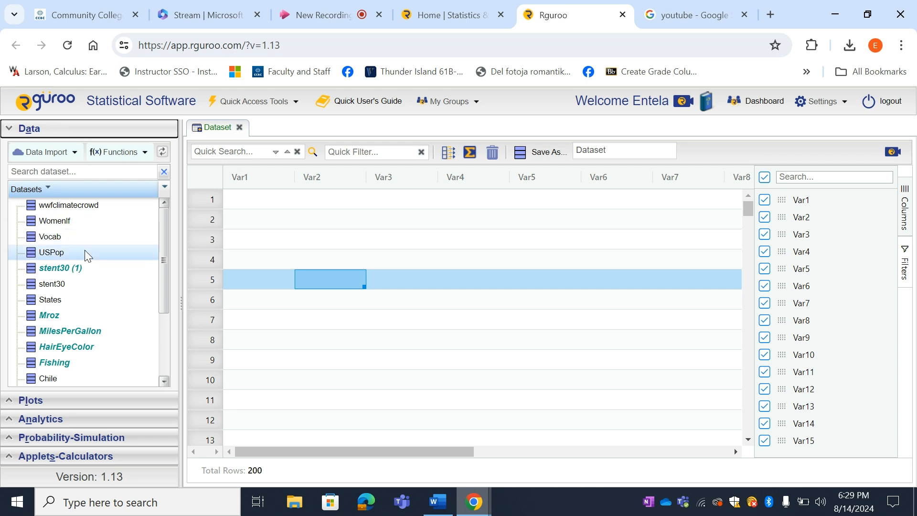
- Check the summaries of the Fishing and HairEyeColor datasets, and start a new pie chart
mouse_move(70, 368)
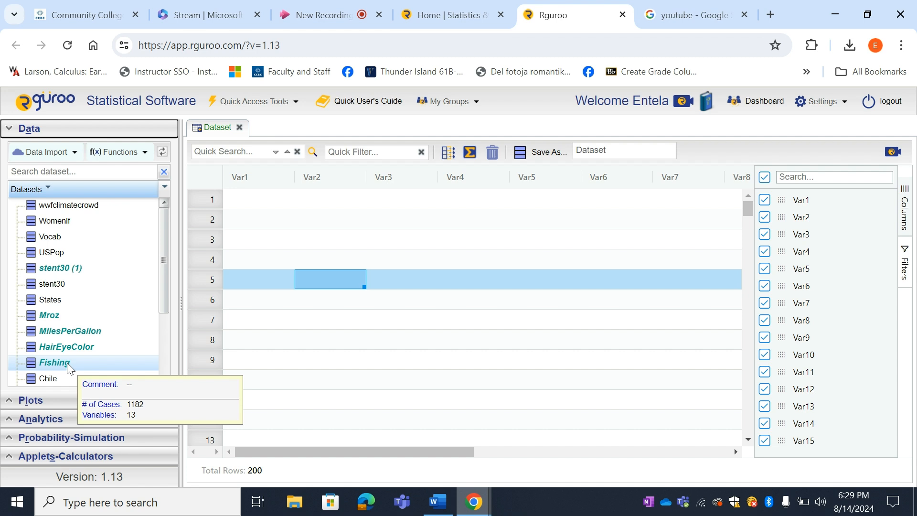
mouse_move(73, 347)
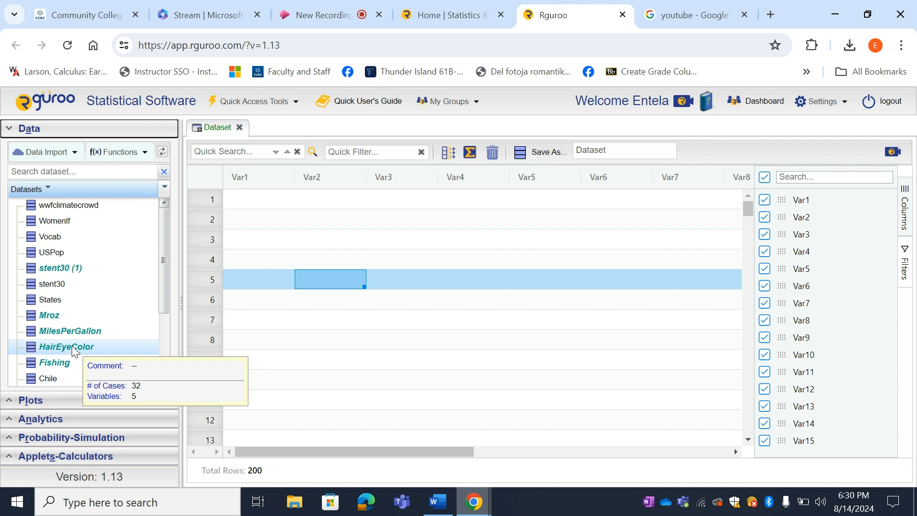
click(48, 191)
click(29, 128)
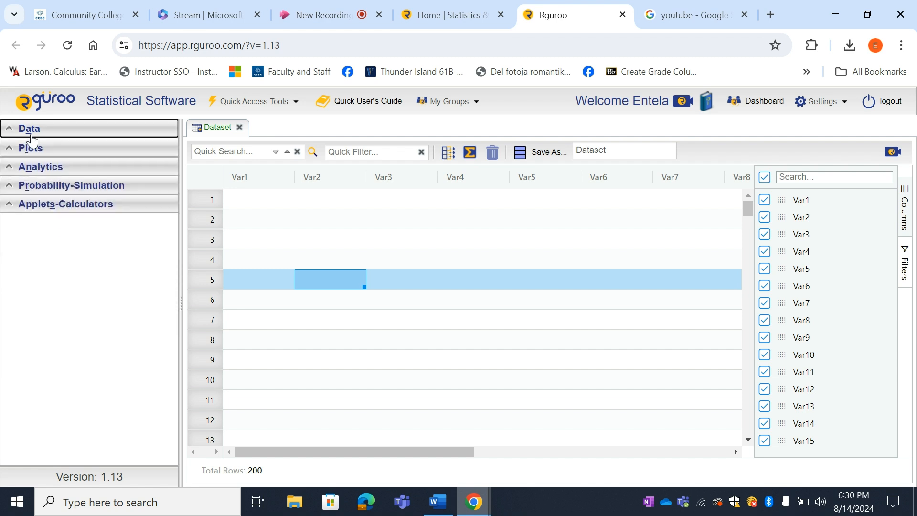
click(41, 149)
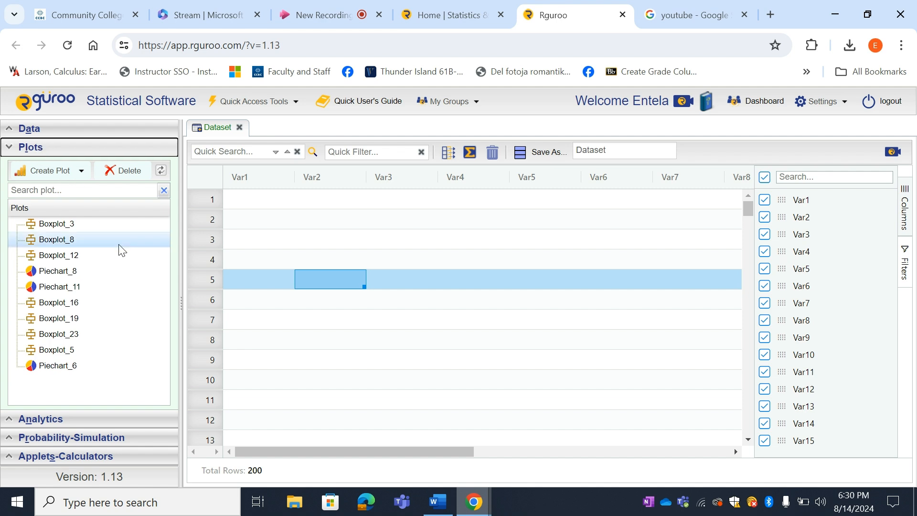
click(83, 175)
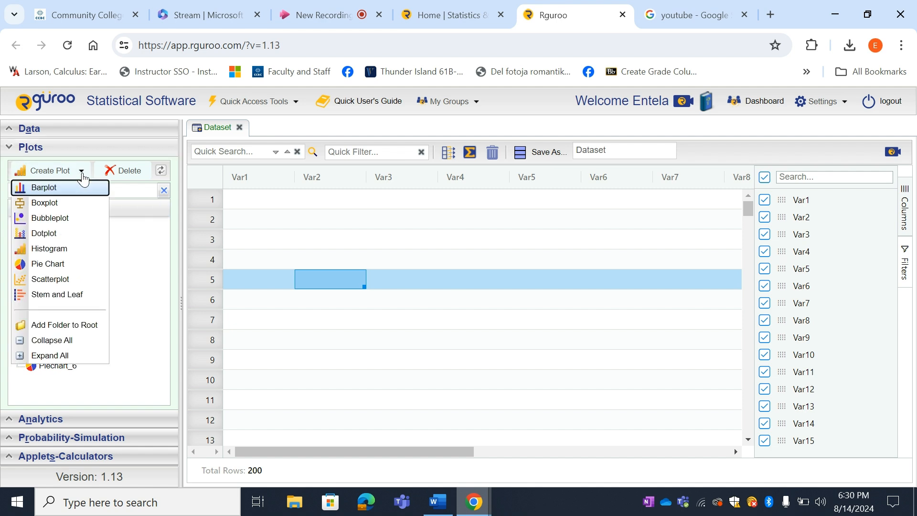
click(61, 266)
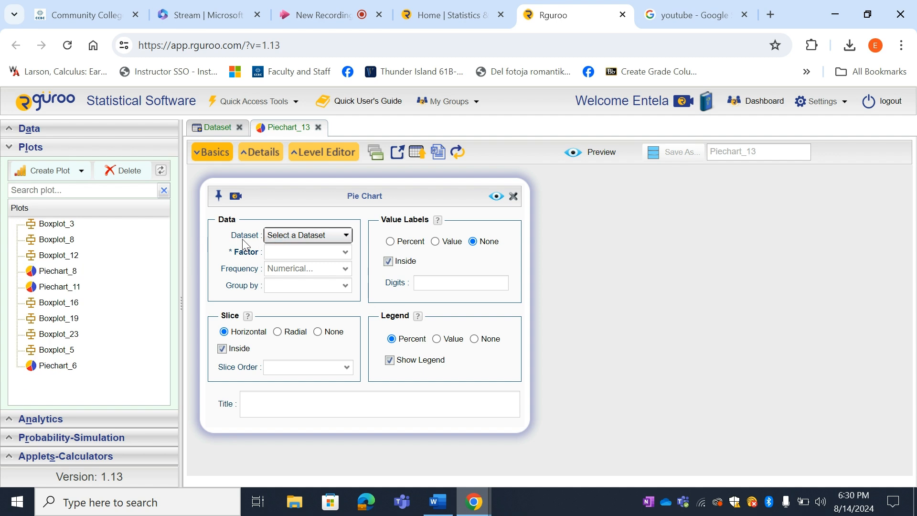
- Use the Fishing dataset for the pie chart, with mode as the factor
click(348, 239)
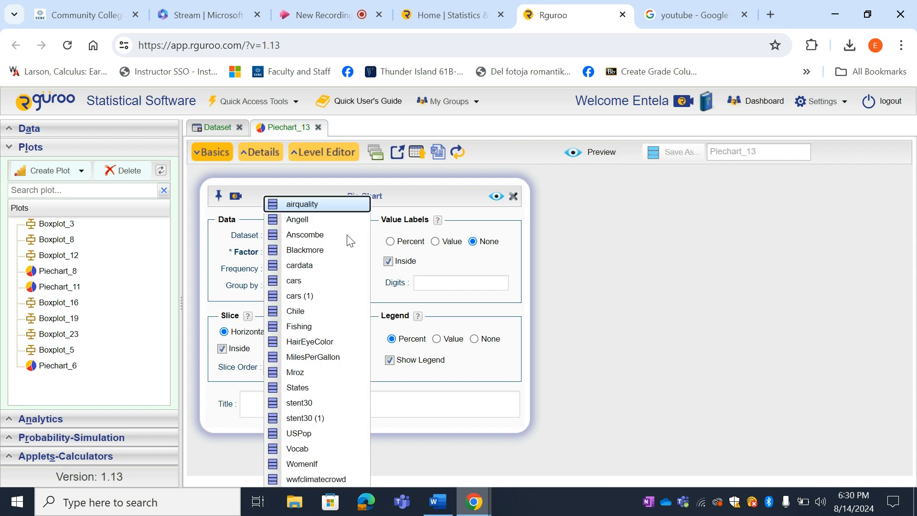
click(315, 327)
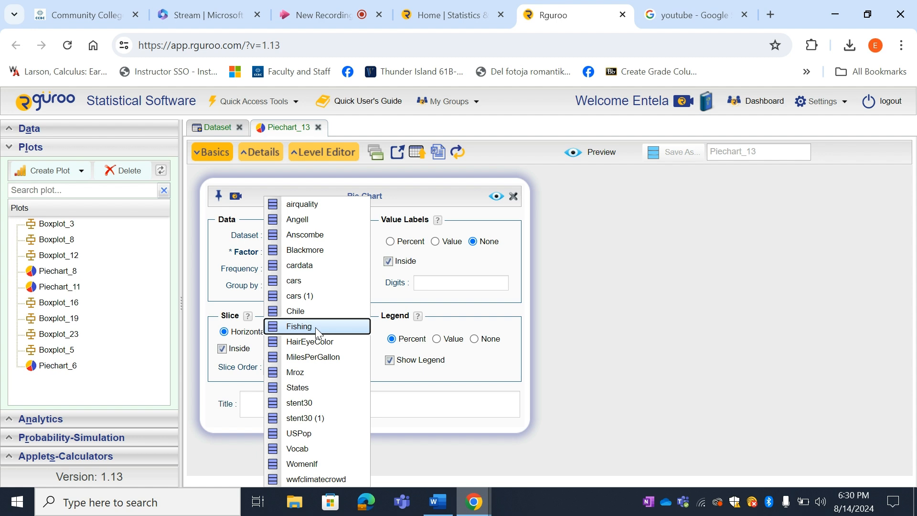
click(316, 327)
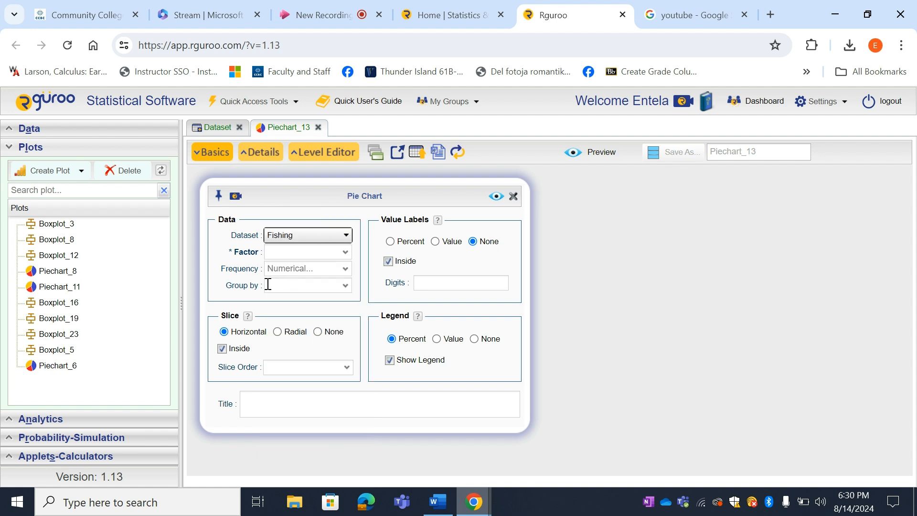
click(346, 257)
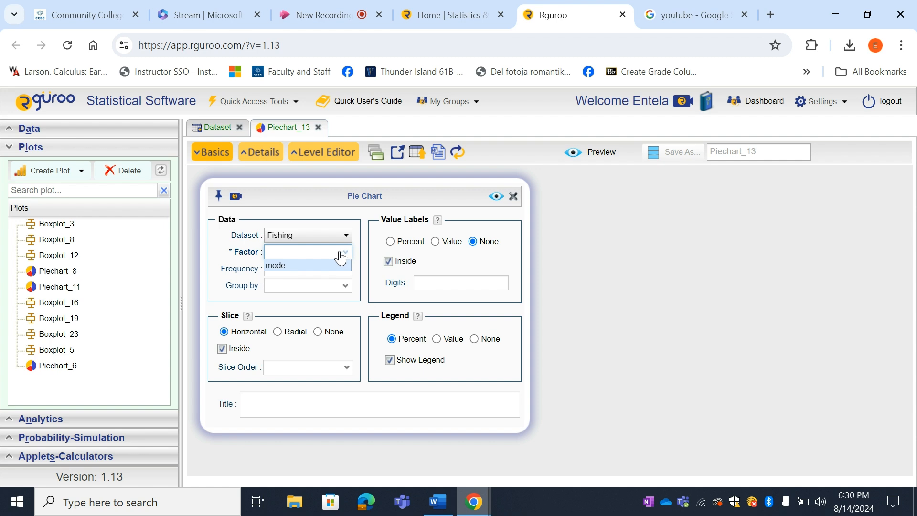
click(314, 265)
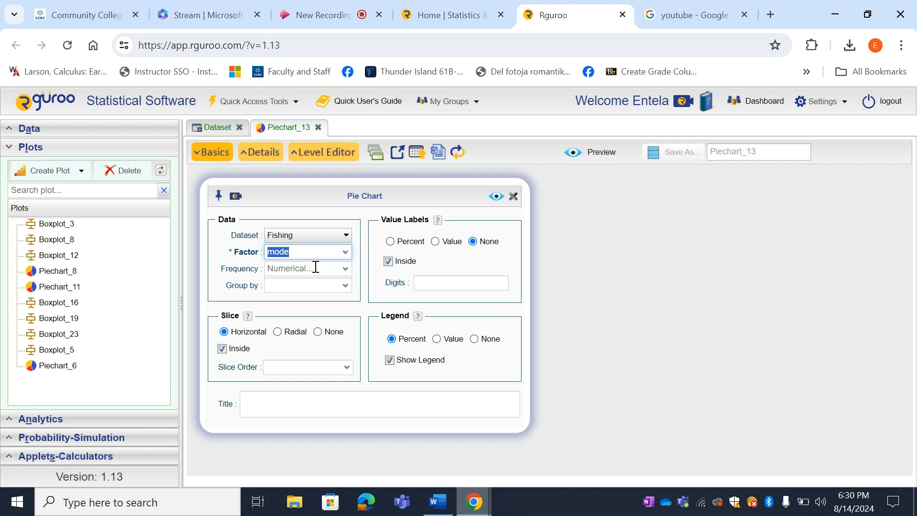
- Title the pie chart "Mode of Fishing" and preview the whole plot
click(269, 405)
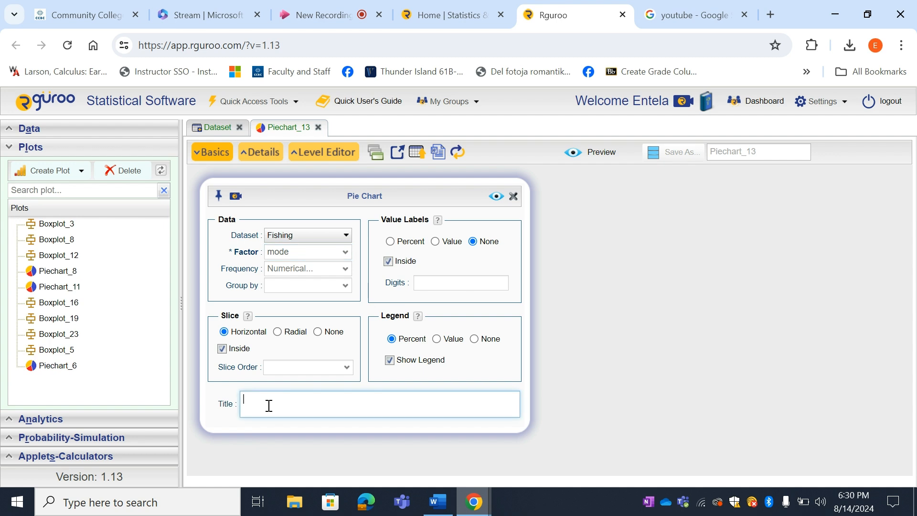
text(Mode of Fishing)
click(498, 197)
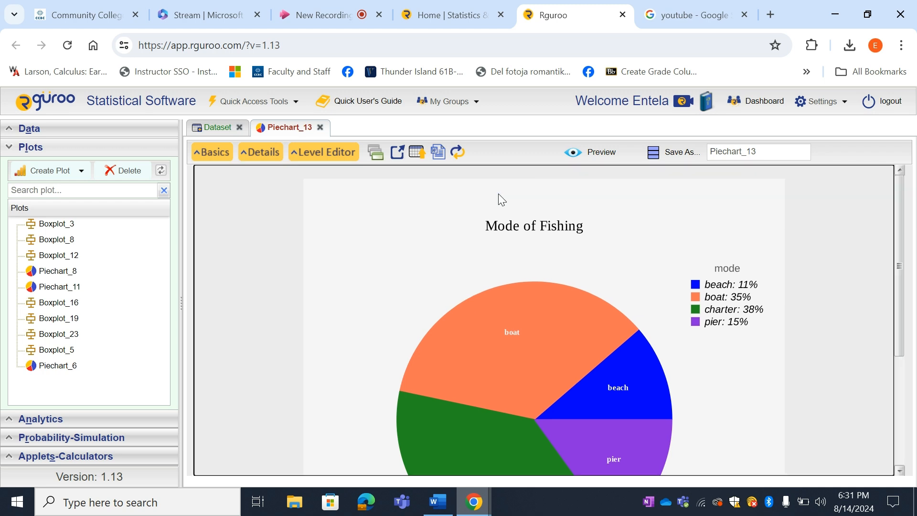
click(900, 471)
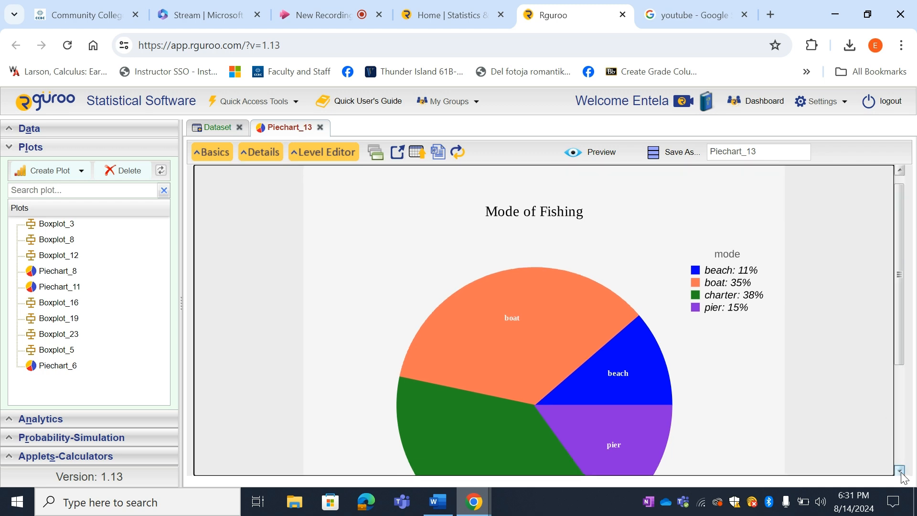
click(901, 471)
click(901, 471)
click(901, 471)
click(901, 470)
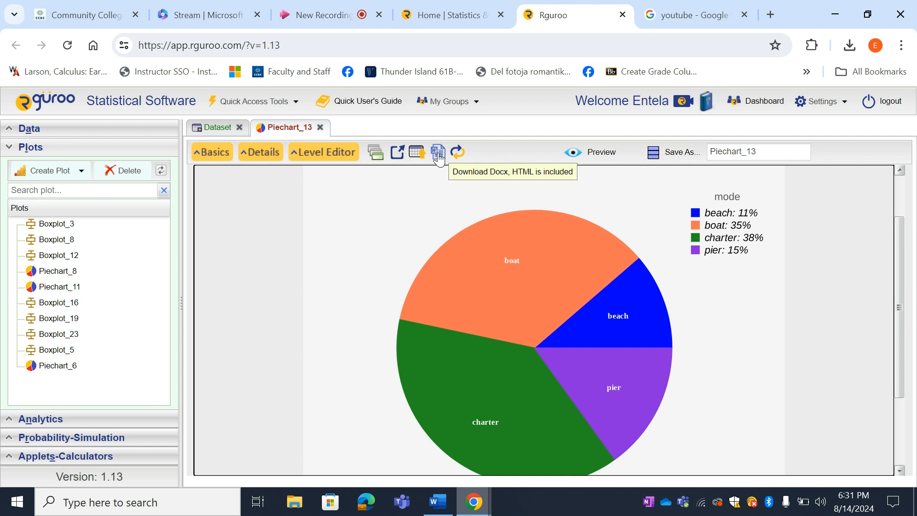
- Close the fishing pie chart without saving it and collapse the list of plots
click(320, 128)
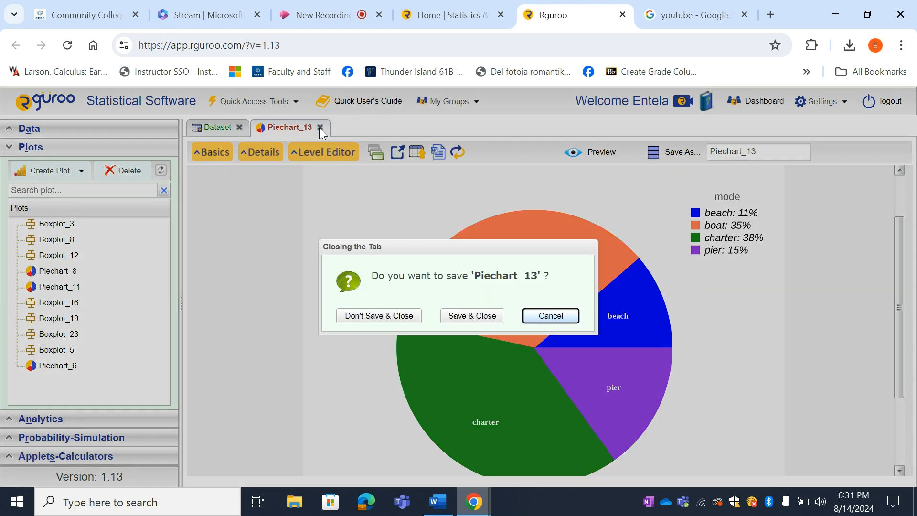
click(390, 316)
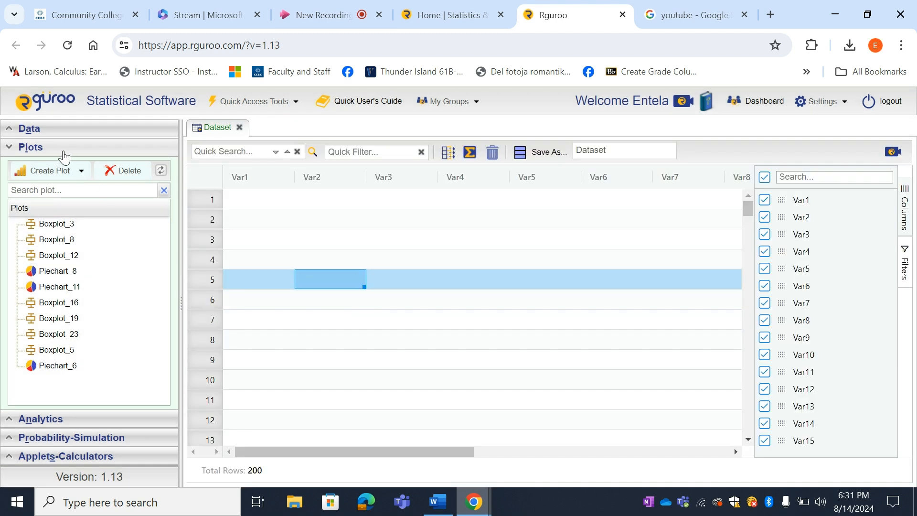
click(29, 149)
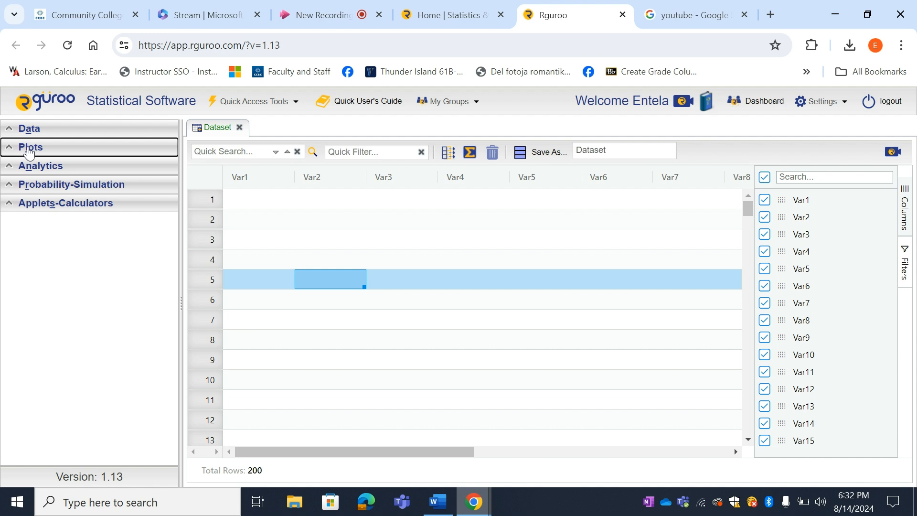
- Check the summary of the HairEyeColor dataset, and start another pie chart
click(36, 134)
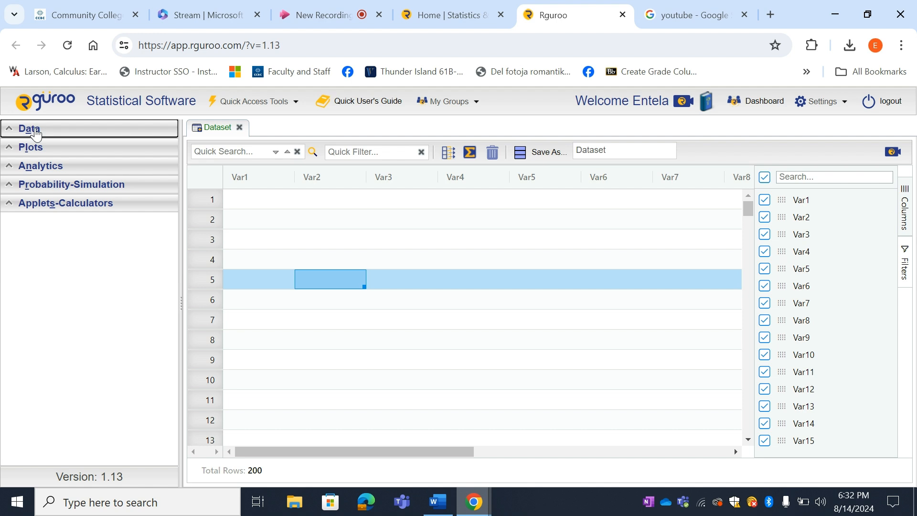
click(35, 133)
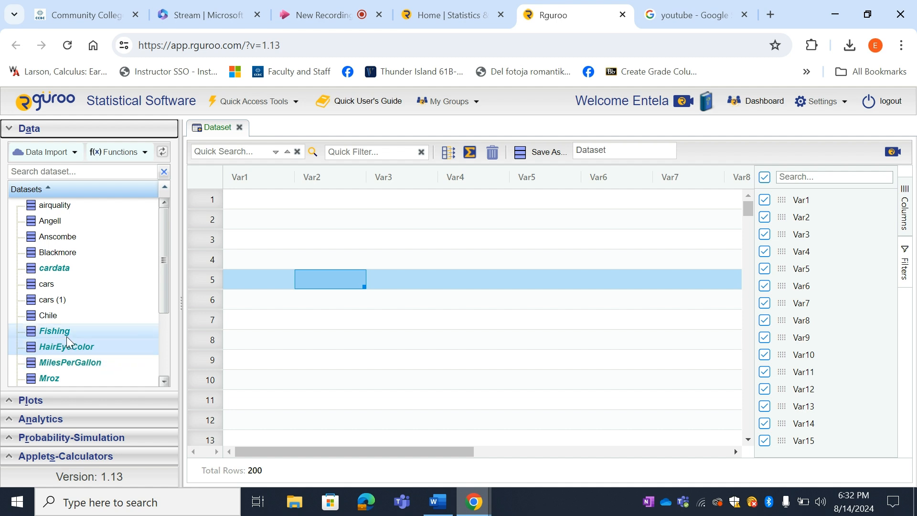
mouse_move(67, 346)
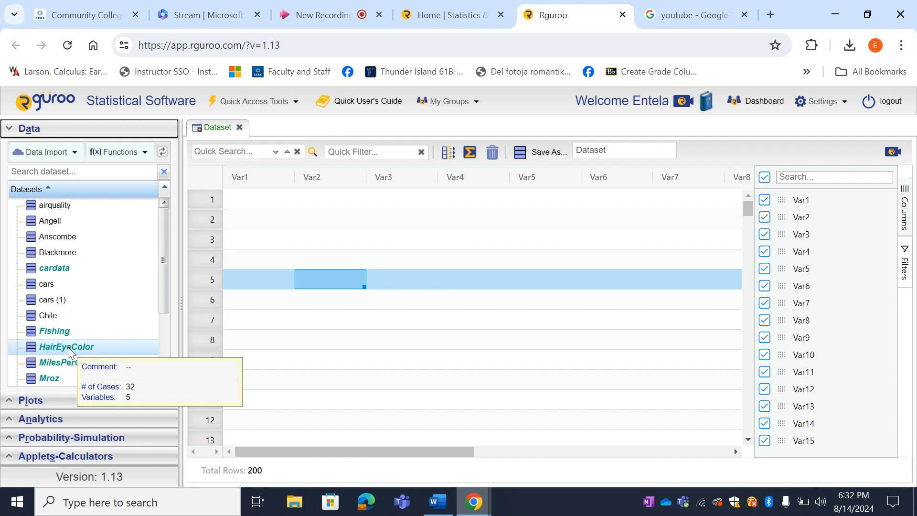
click(49, 189)
click(41, 128)
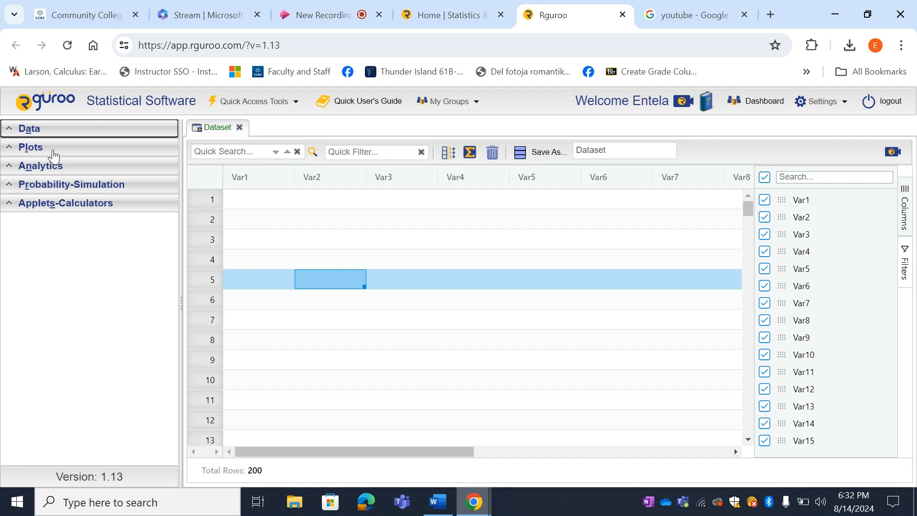
click(54, 152)
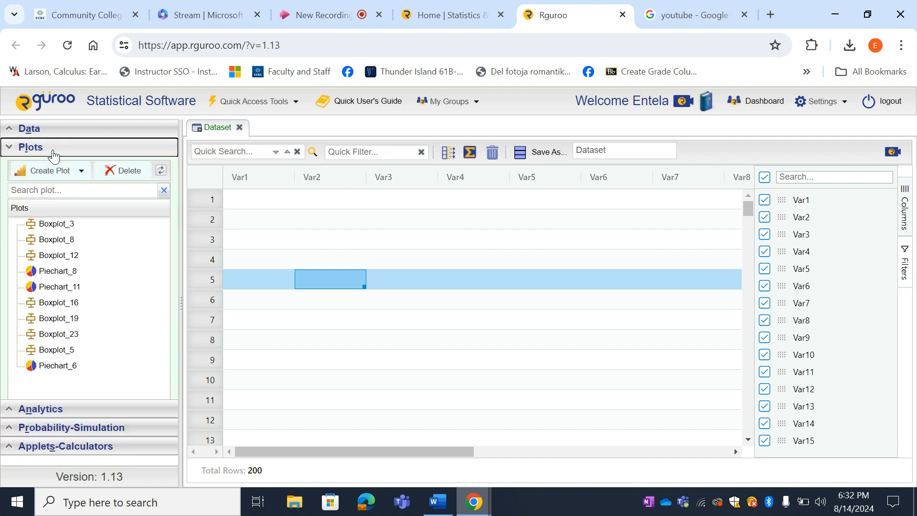
click(80, 174)
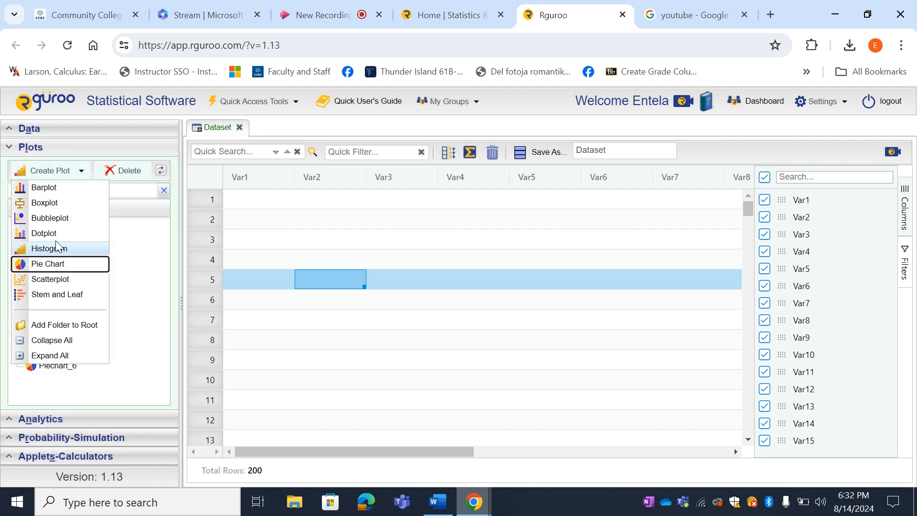
click(63, 269)
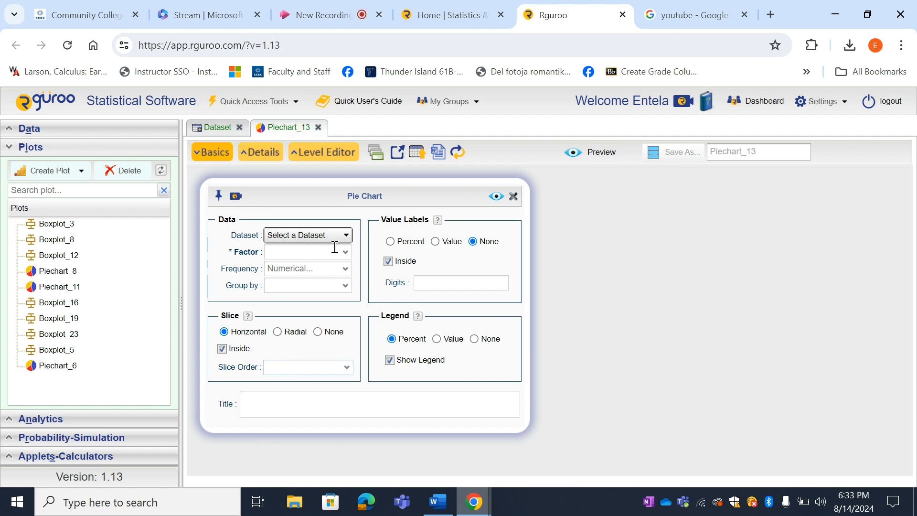
- Use the HairEyeColor dataset with Hair as the factor, and preview the pie chart
click(347, 239)
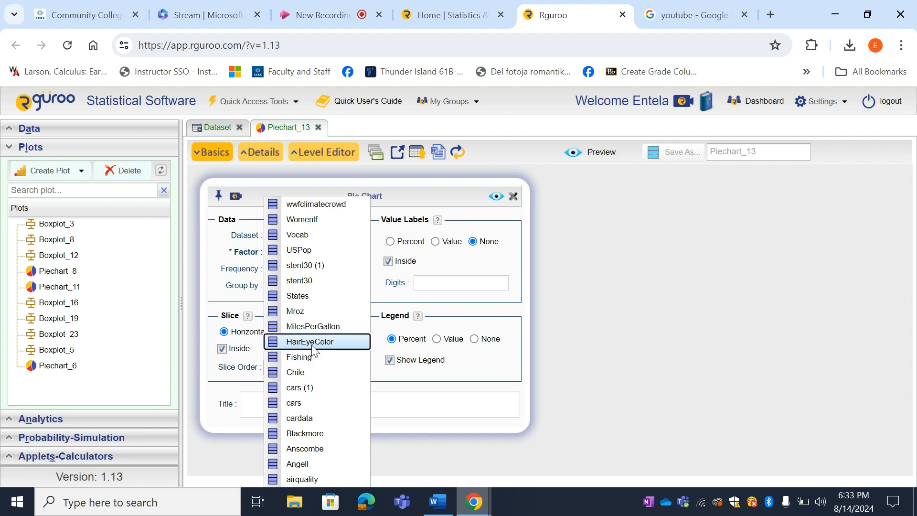
click(313, 346)
click(345, 253)
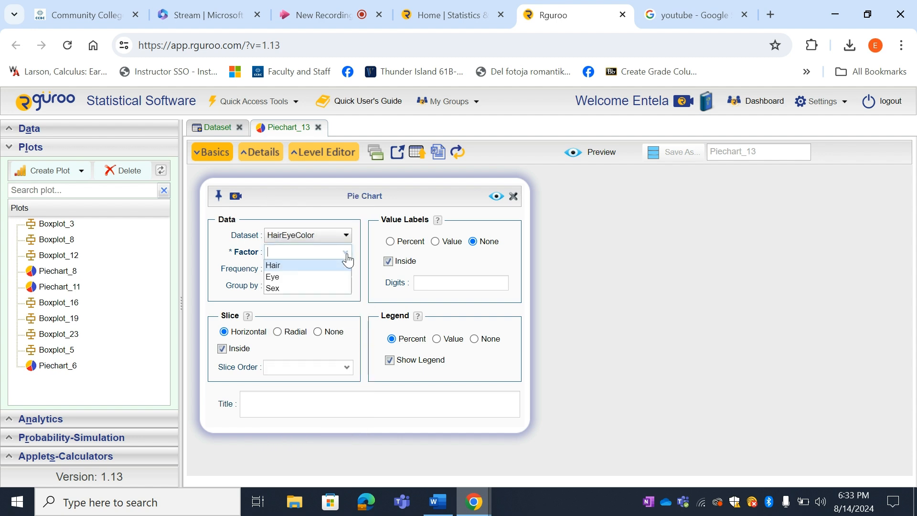
click(307, 268)
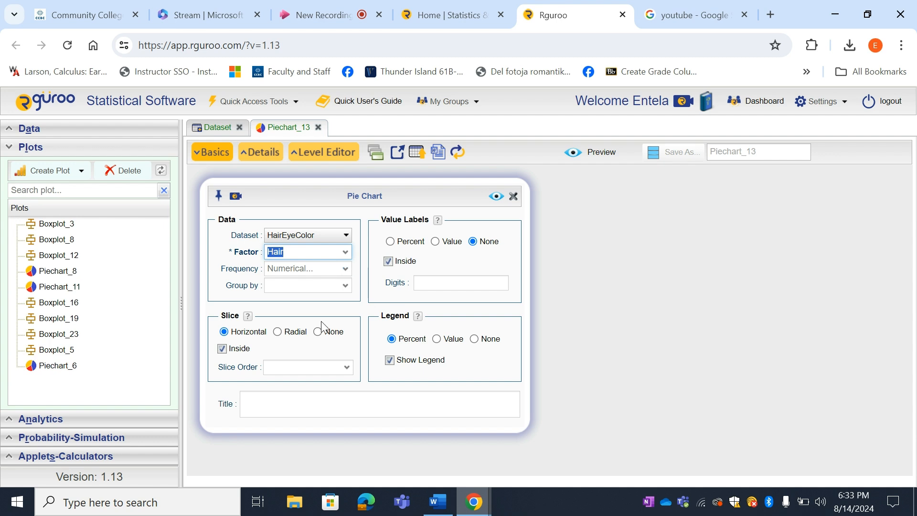
click(494, 198)
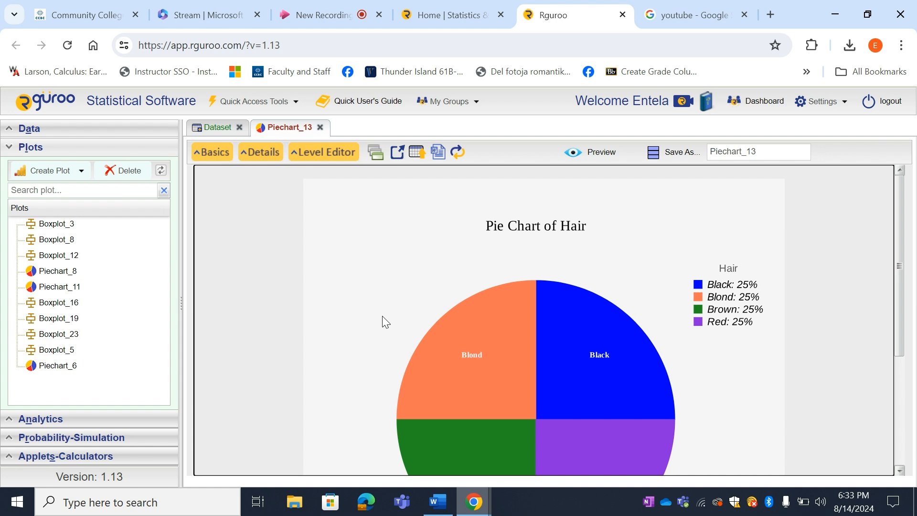
- Reopen the pie chart's basic settings and set Freq as the frequency variable, leaving the grouping empty
click(211, 153)
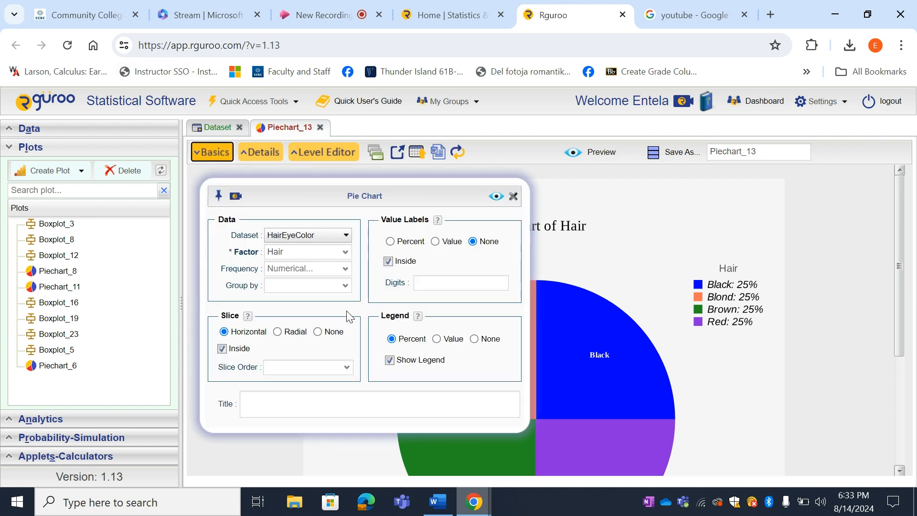
click(346, 272)
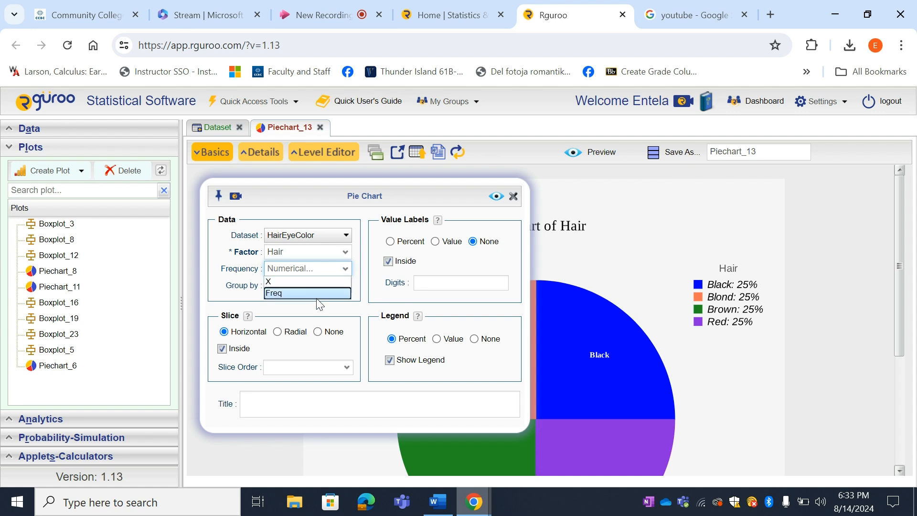
click(319, 295)
click(346, 290)
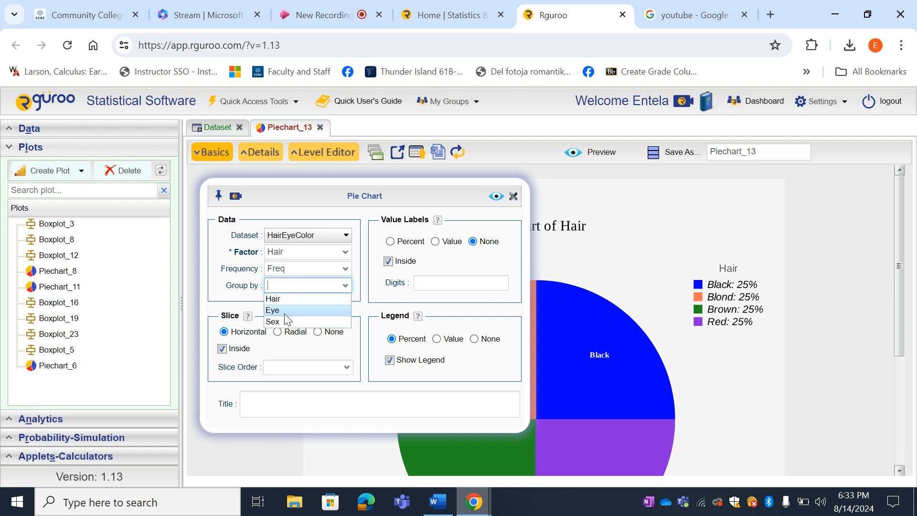
click(362, 287)
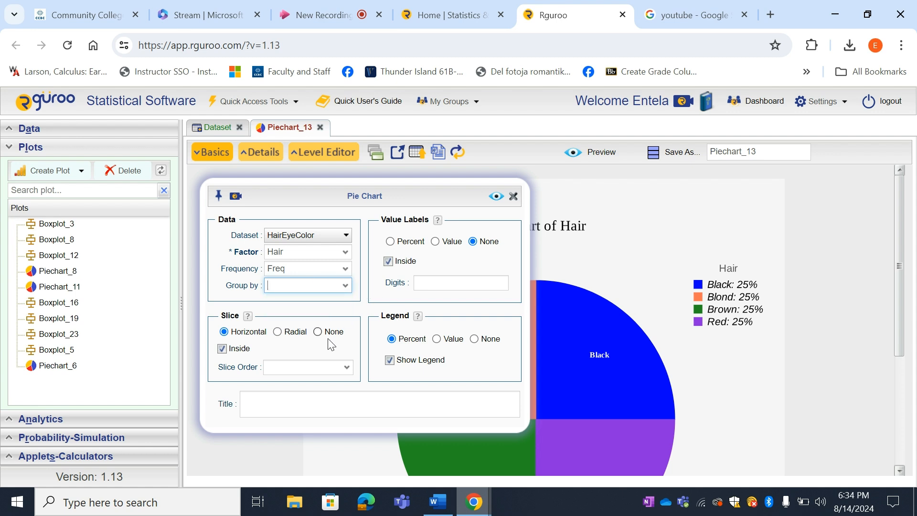
- Title the pie chart "Hair Color" and display its value labels as percentages
click(258, 407)
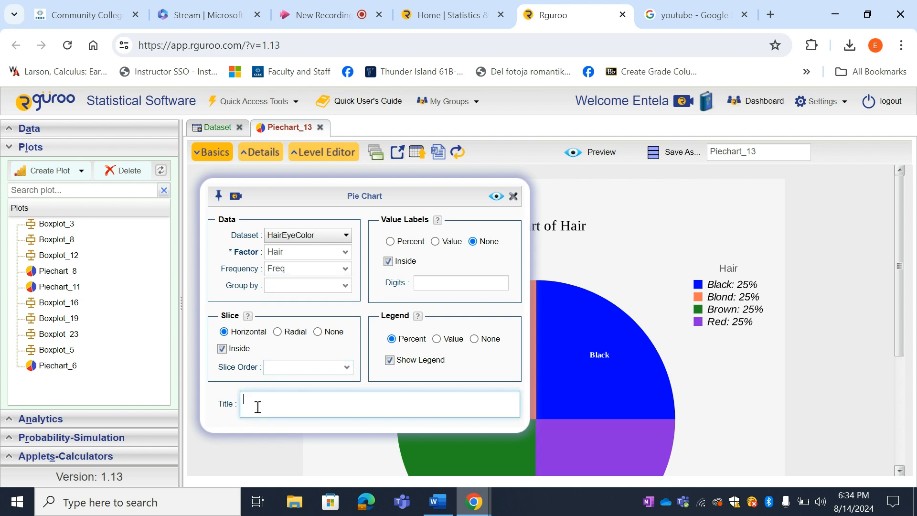
text(F)
key(BackSpace)
text(Hair Color)
click(390, 242)
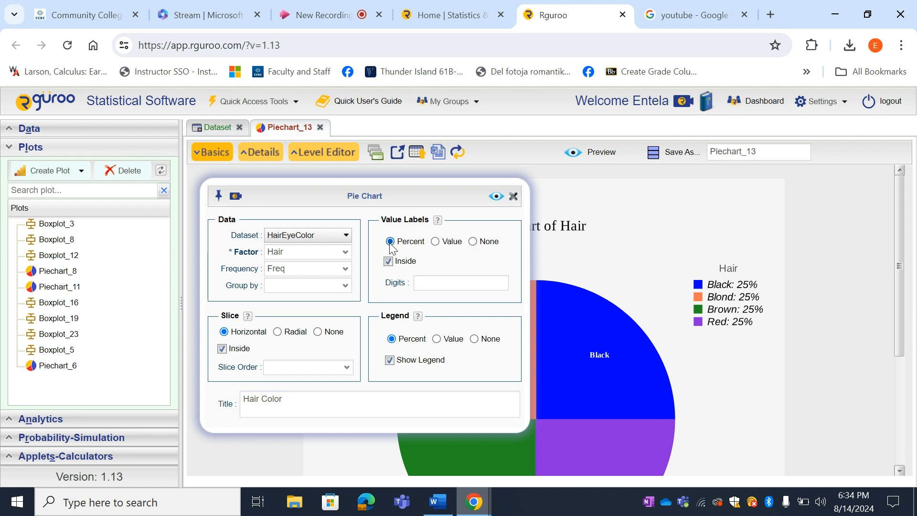
- Preview the updated hair color pie chart and view its slices
click(496, 201)
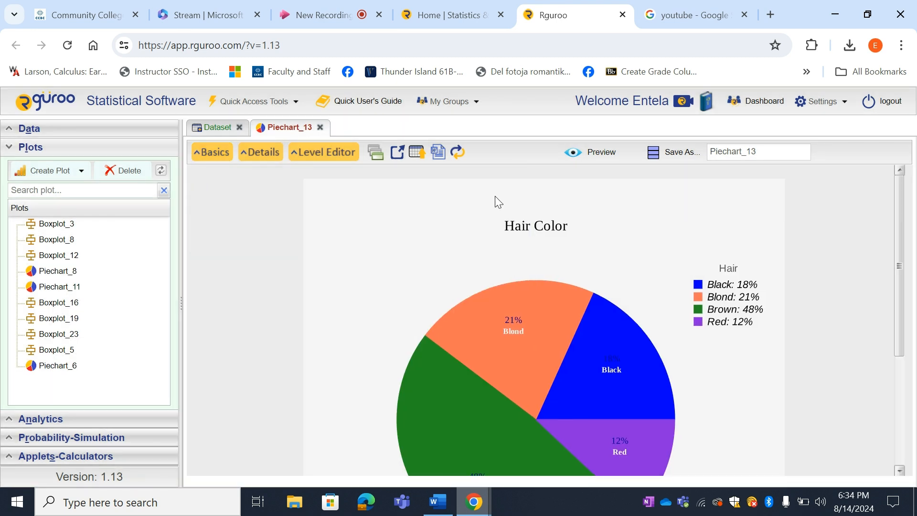
click(900, 470)
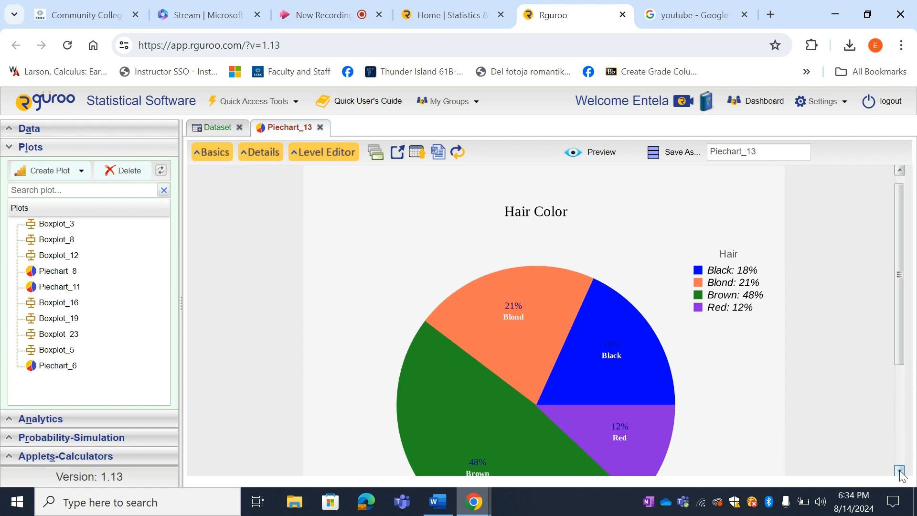
click(899, 471)
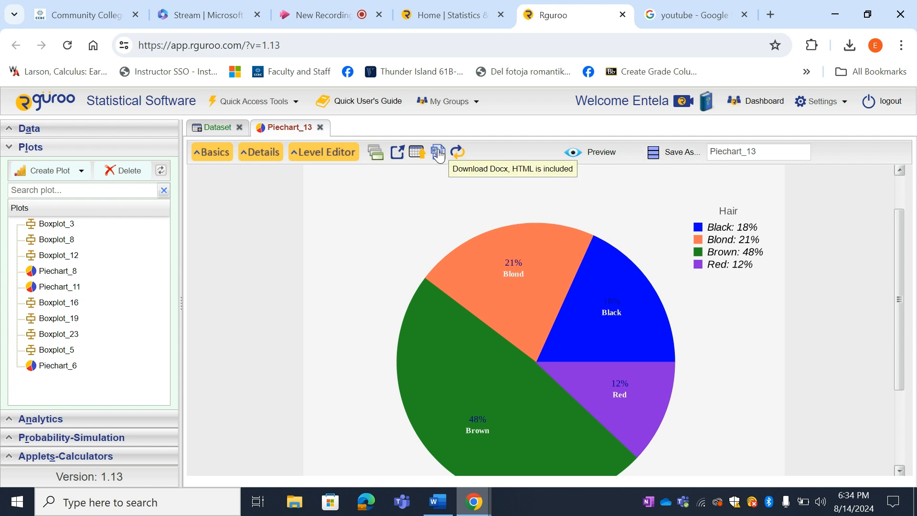
click(317, 12)
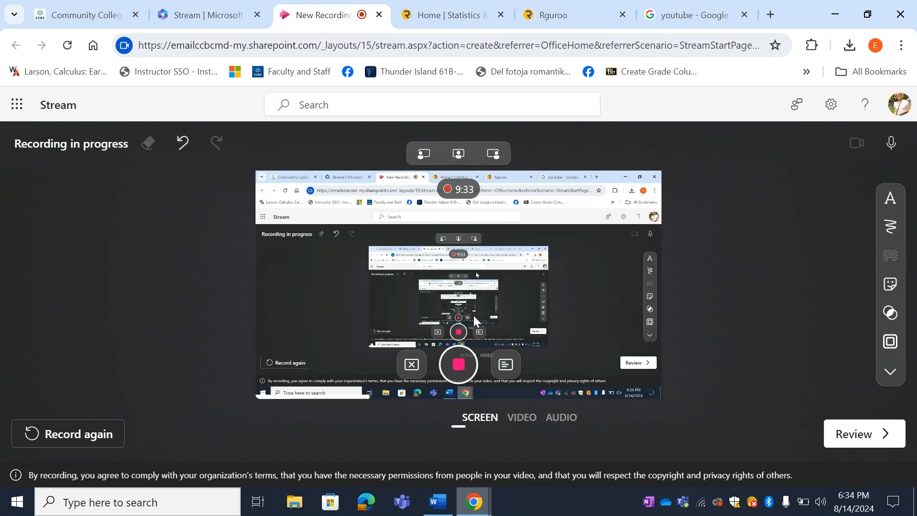